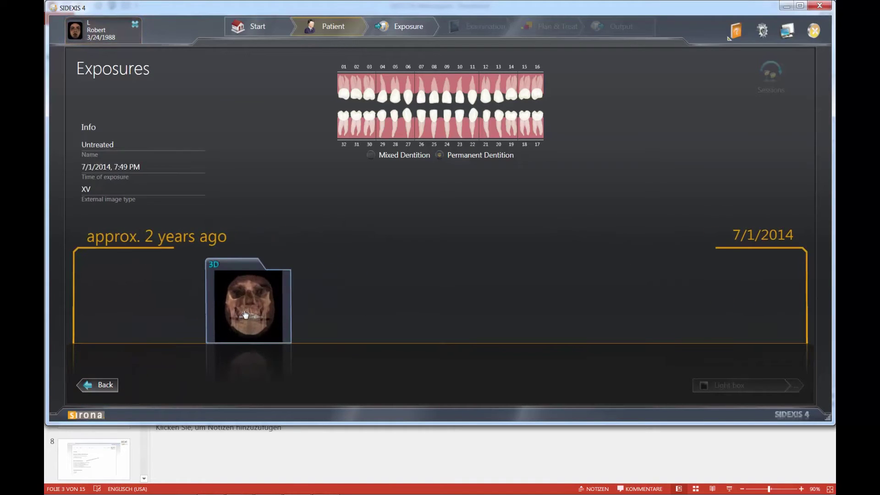
# Step: Open the untreated 3D exposure from 7/1/2014 in SICAT Suite
pyautogui.moveTo(281, 311); pyautogui.dragTo(289, 389)
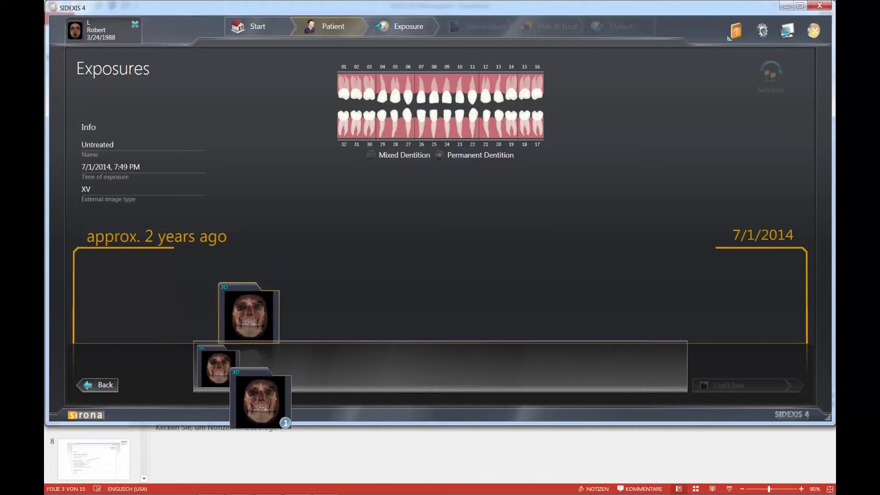
pyautogui.click(796, 386)
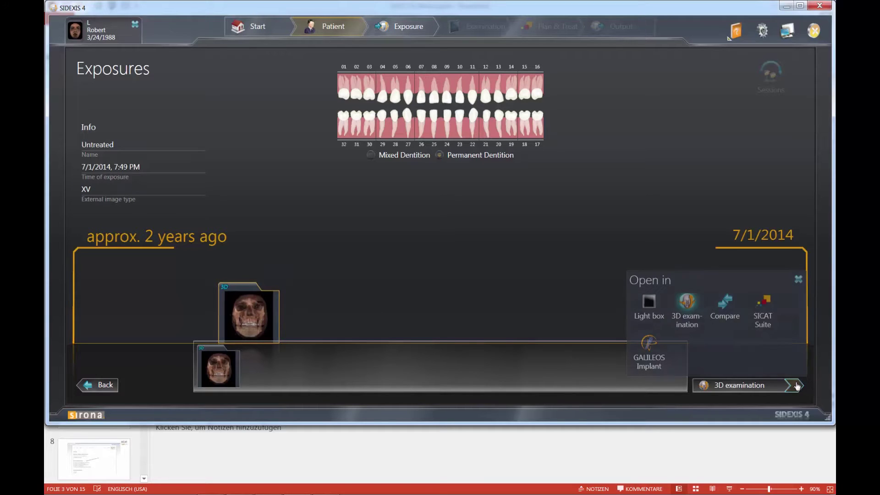
pyautogui.click(764, 316)
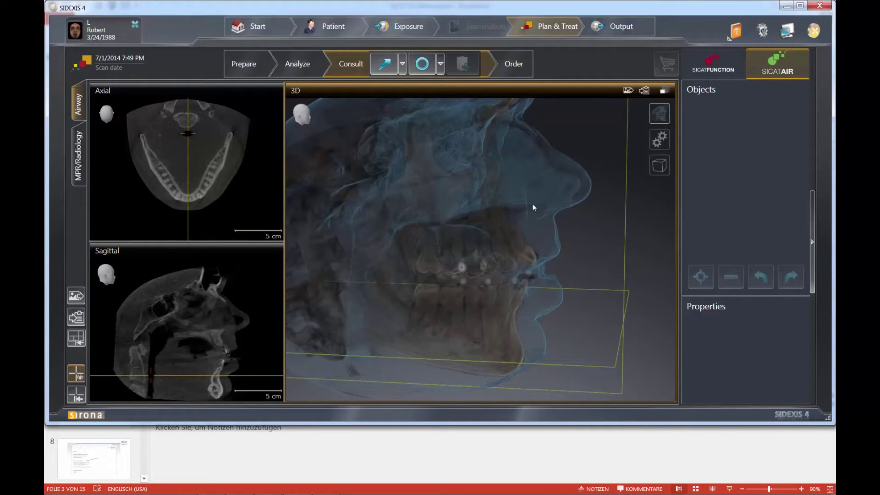
# Step: Open the volume orientation and panoramic region adjustment, compare the V-shaped arch with the rounded one, keep the rounded shape and fine-tune the sagittal rotation
pyautogui.click(249, 64)
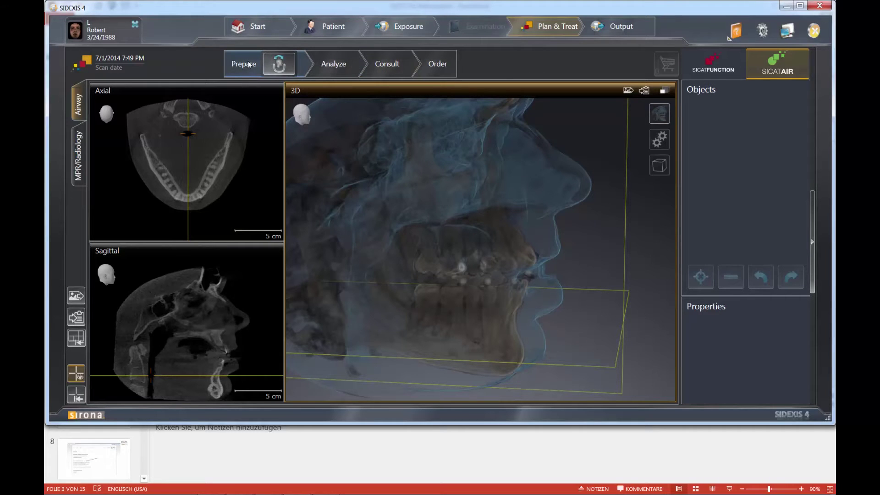
pyautogui.click(279, 66)
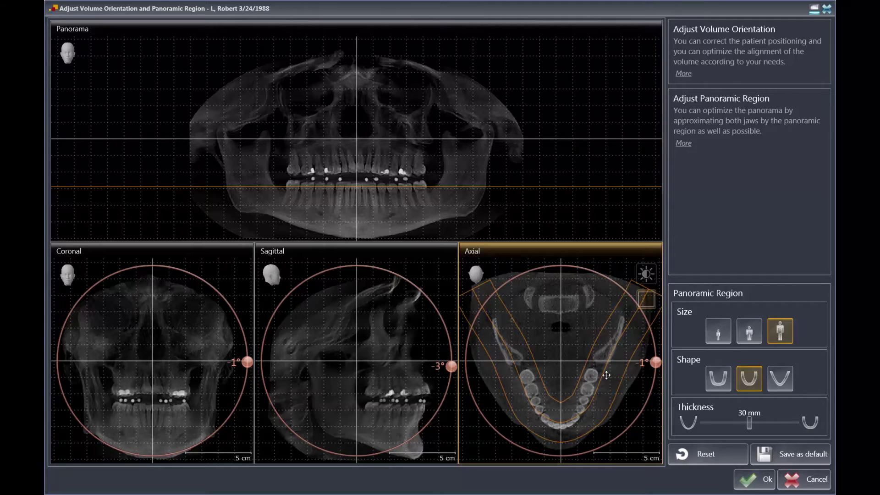
pyautogui.click(778, 381)
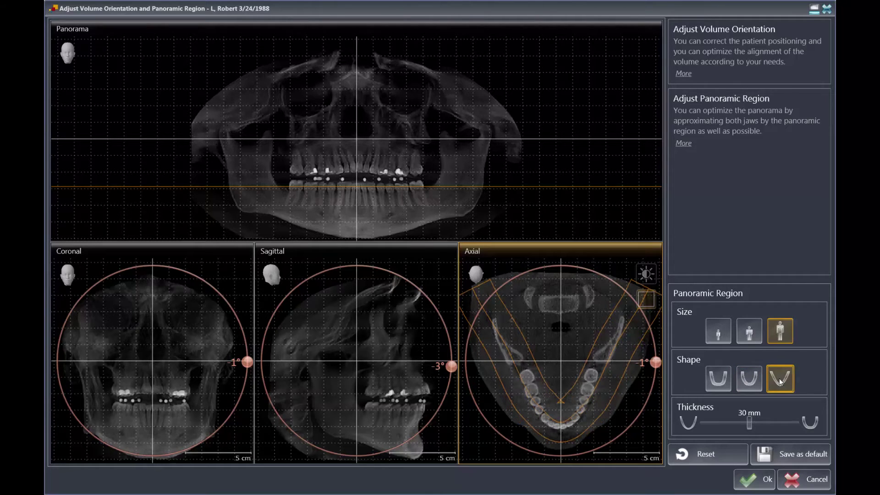
pyautogui.click(749, 384)
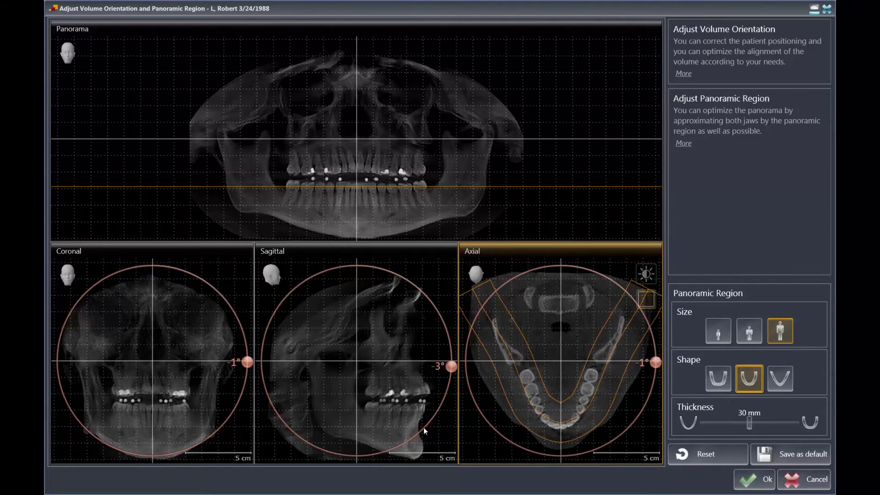
pyautogui.click(451, 367)
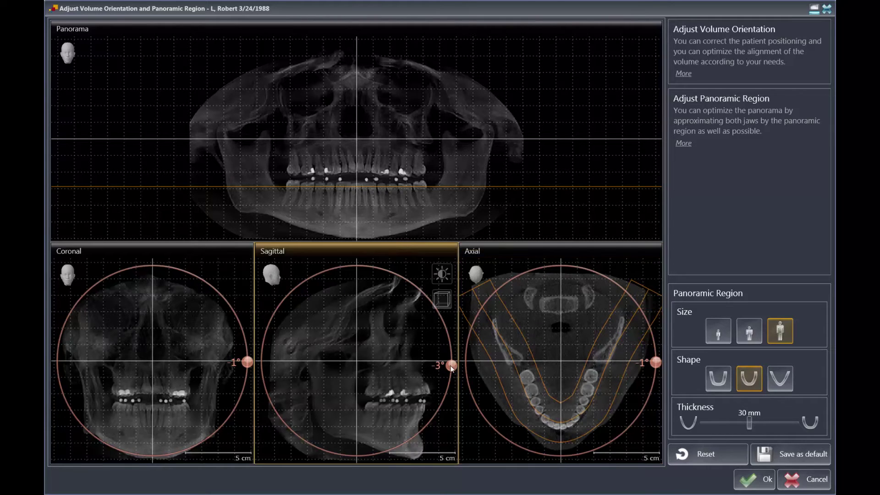
pyautogui.moveTo(450, 365); pyautogui.dragTo(451, 371)
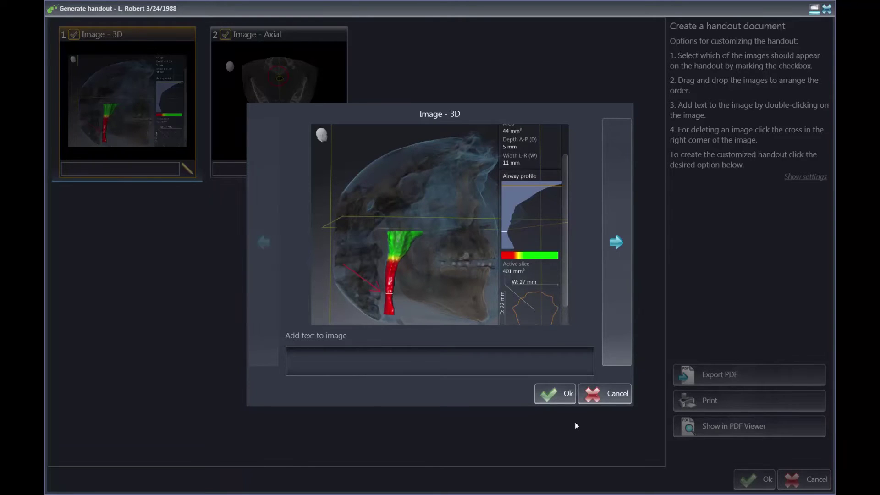
# Step: Caption the handout's 3D image "3D view of the airway" and show the handout in the PDF viewer
pyautogui.write('f')
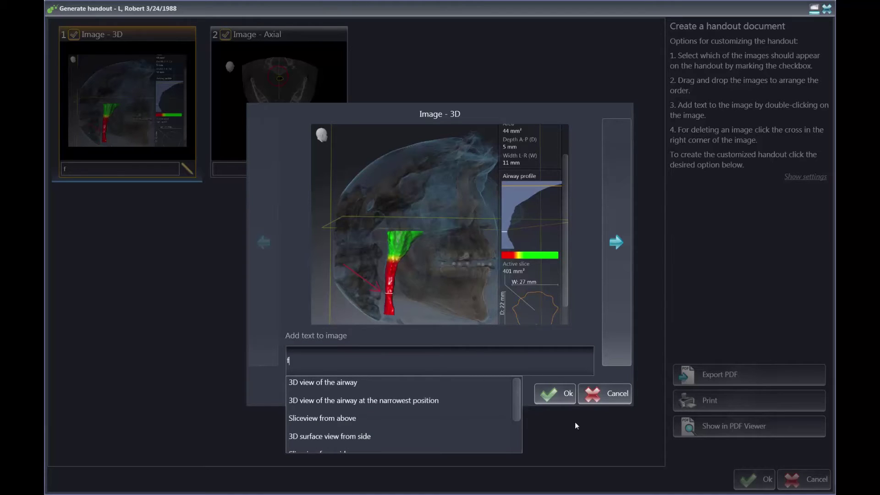
pyautogui.press('Down')
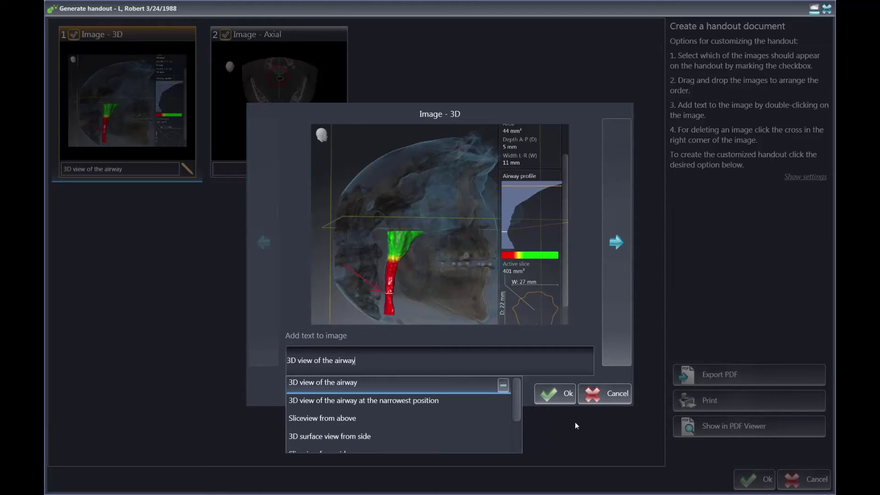
pyautogui.press('Return')
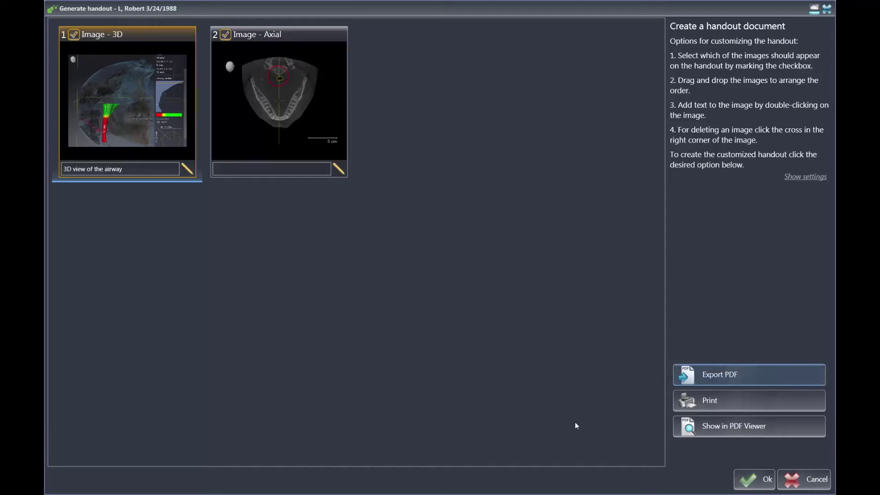
pyautogui.press('Tab')
pyautogui.press('Return')
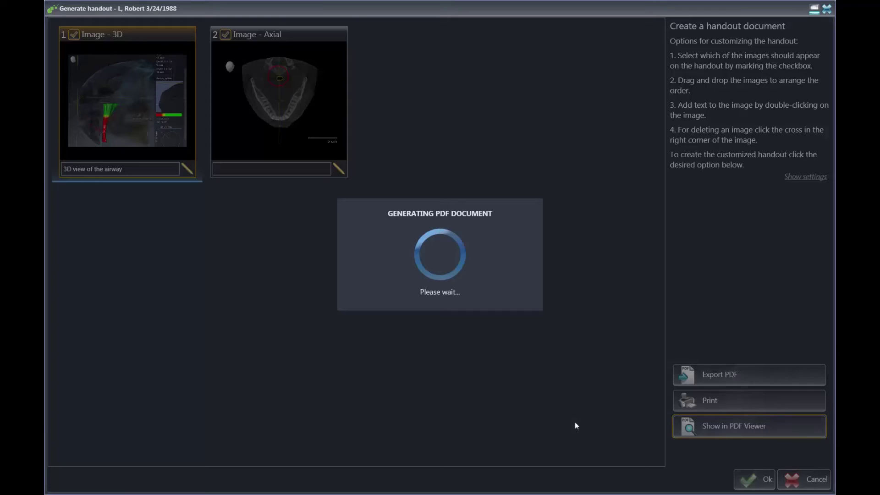
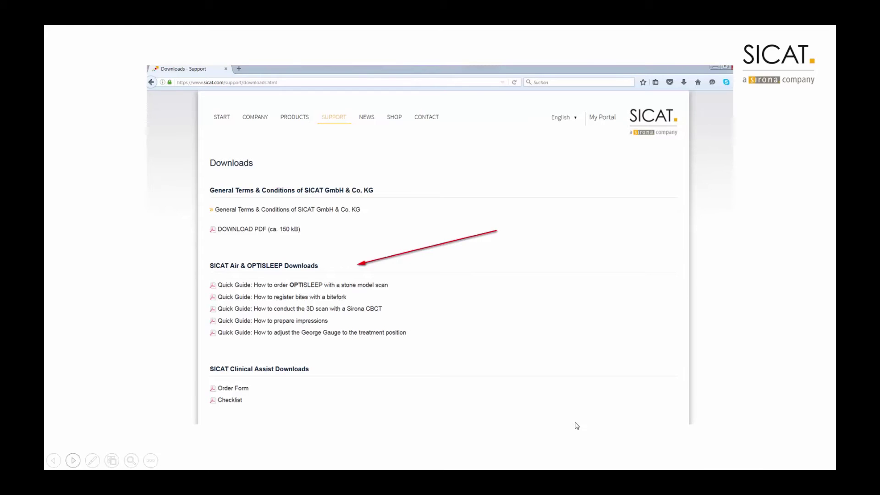
# Step: Advance to the checkout slide, end the slide show and switch to SIDEXIS 4
pyautogui.click(577, 425)
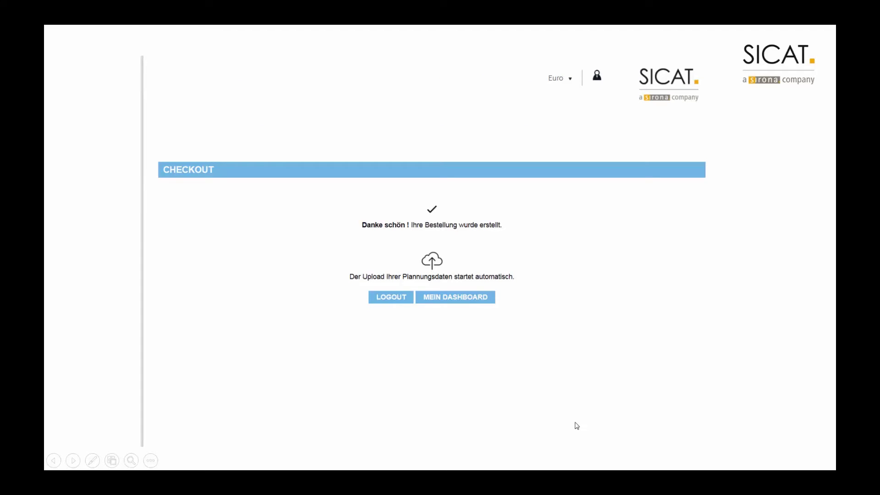
pyautogui.press('Escape')
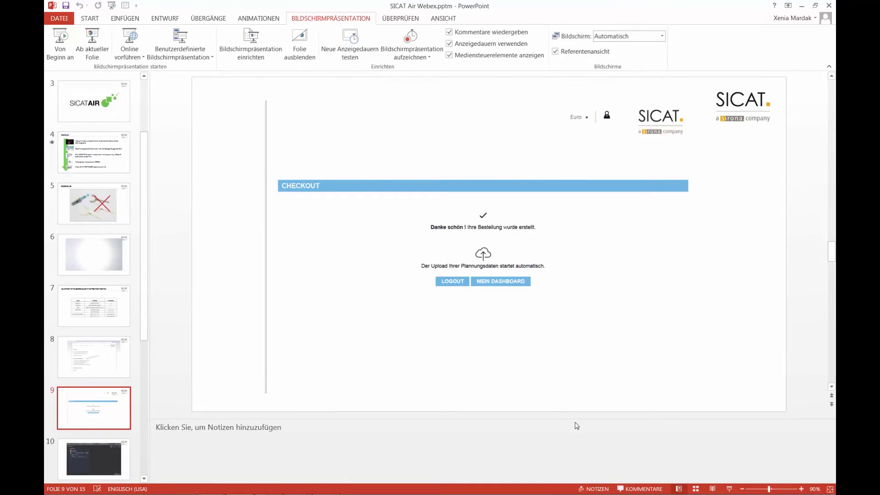
pyautogui.click(297, 484)
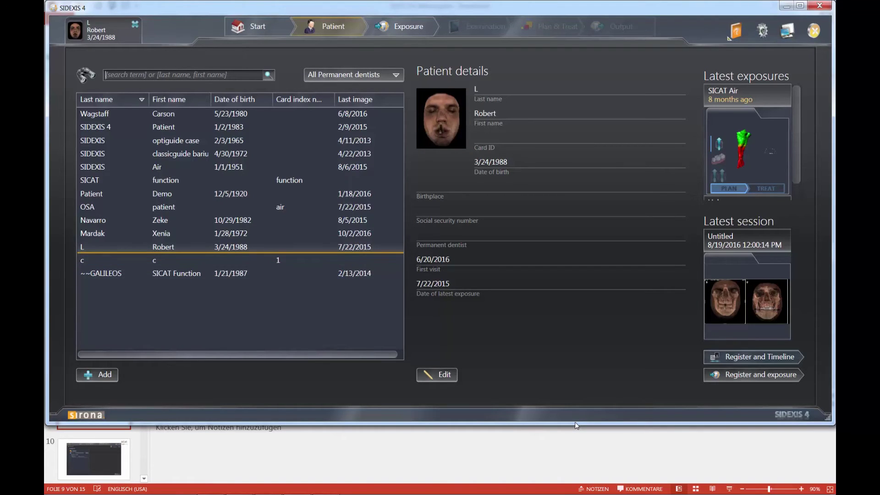
# Step: Fine-tune the volume's position in the axial view and accept the orientation and panoramic region of the treatment position scan
pyautogui.scroll(1, 576, 426)
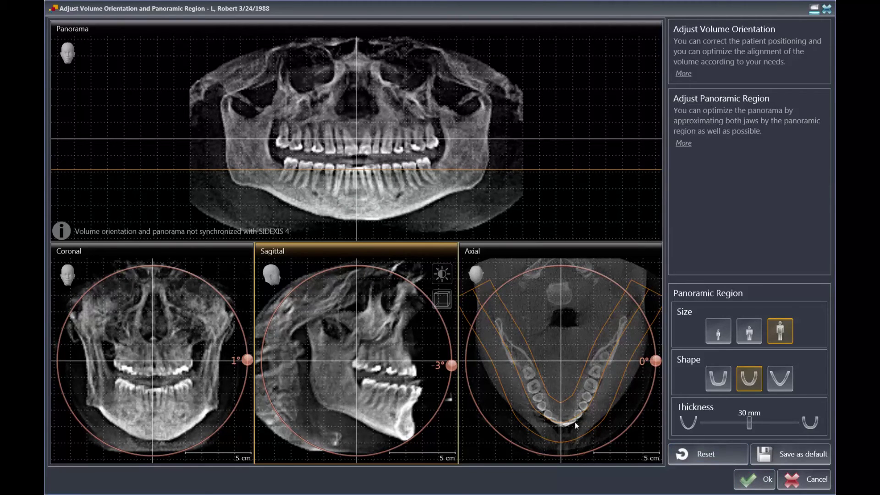
pyautogui.click(576, 425)
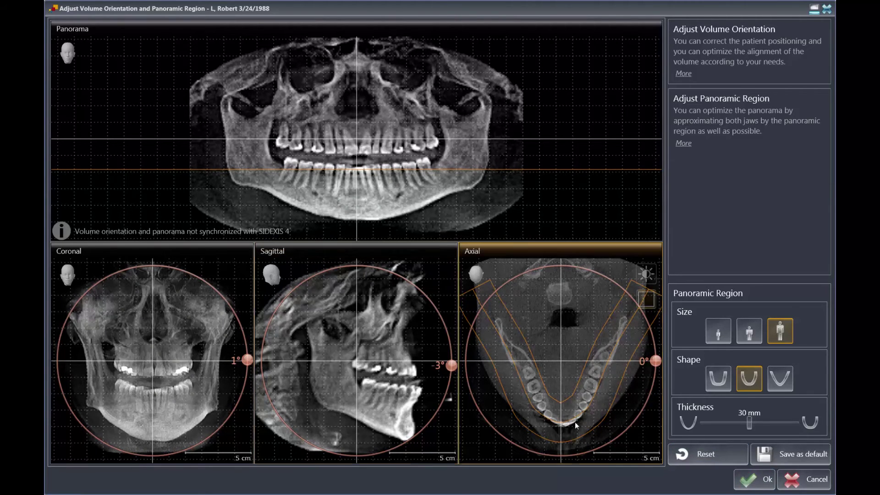
pyautogui.moveTo(576, 423); pyautogui.dragTo(577, 422)
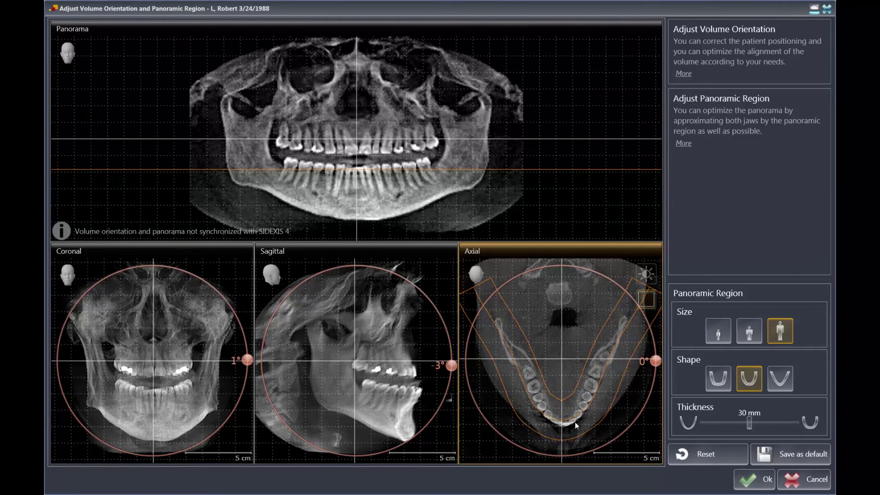
pyautogui.moveTo(576, 420); pyautogui.dragTo(575, 422)
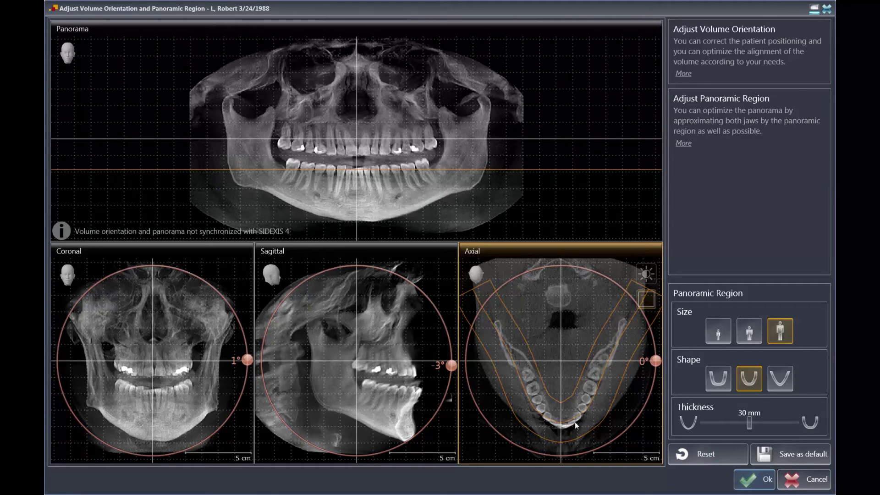
pyautogui.press('Return')
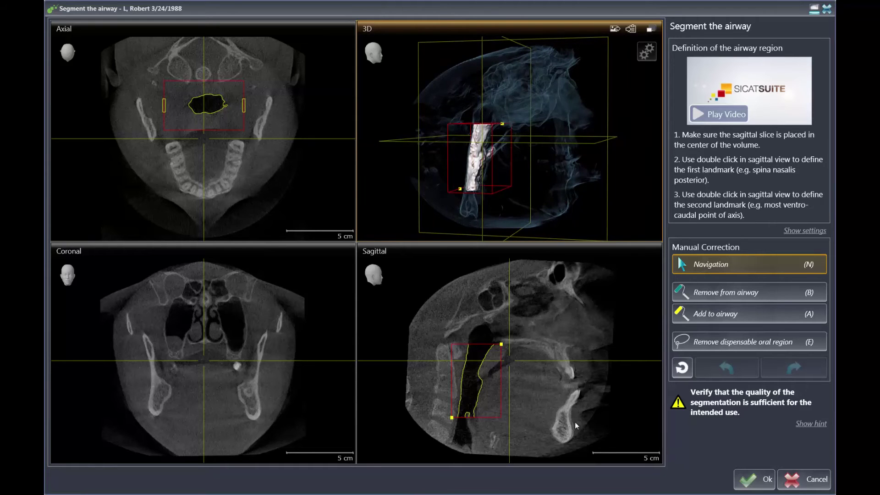
# Step: Activate the removal of the dispensable oral region for the airway segmentation
pyautogui.press('e')
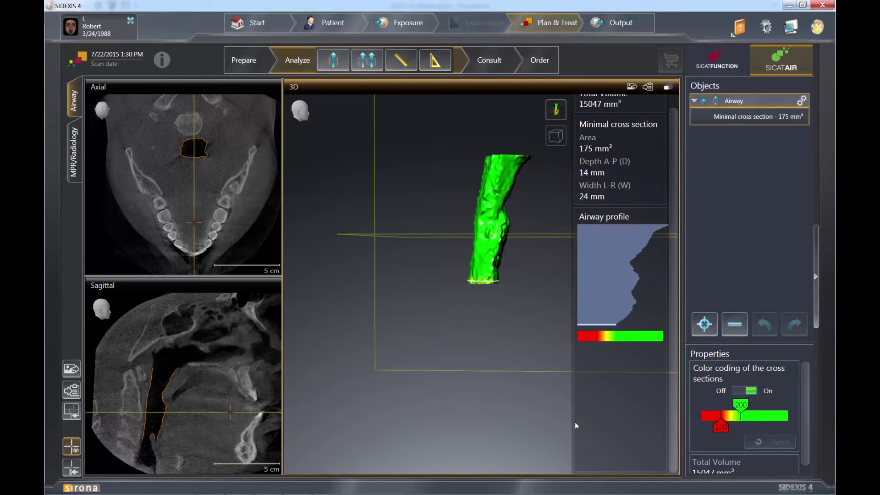
# Step: Try a higher lower limit for the airway's cross-section color coding and reset the limits to their defaults
pyautogui.moveTo(720, 426)
pyautogui.mouseDown()
pyautogui.moveTo(711, 426)
pyautogui.moveTo(736, 426)
pyautogui.moveTo(749, 404)
pyautogui.moveTo(760, 404)
pyautogui.moveTo(742, 426)
pyautogui.mouseUp()
pyautogui.click(769, 442)
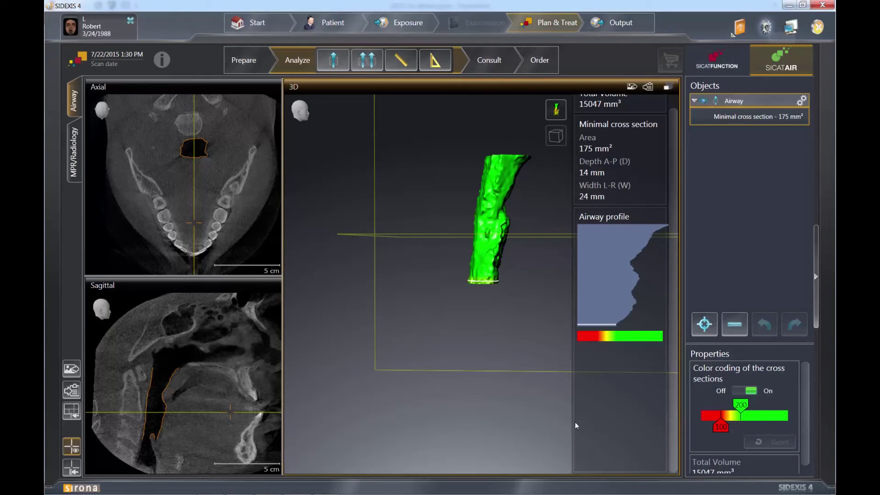
# Step: Open the SICAT Air default settings for the color coding of the airway cross sections
pyautogui.click(766, 26)
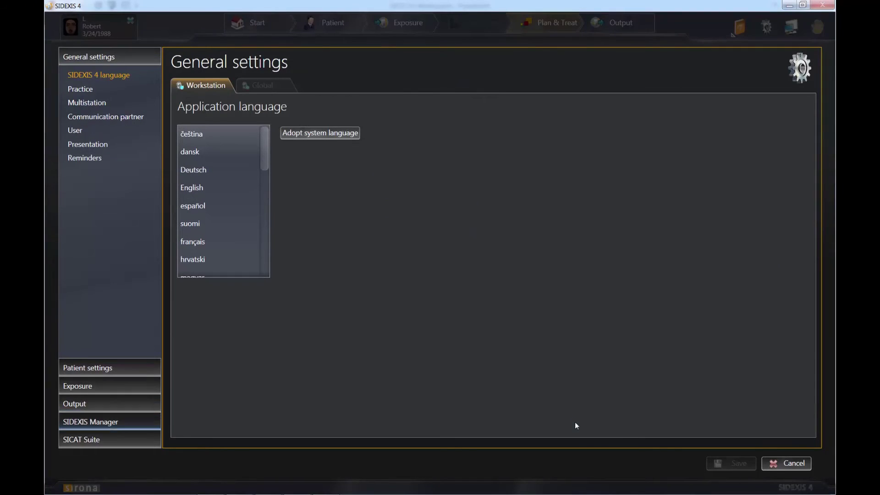
pyautogui.click(109, 439)
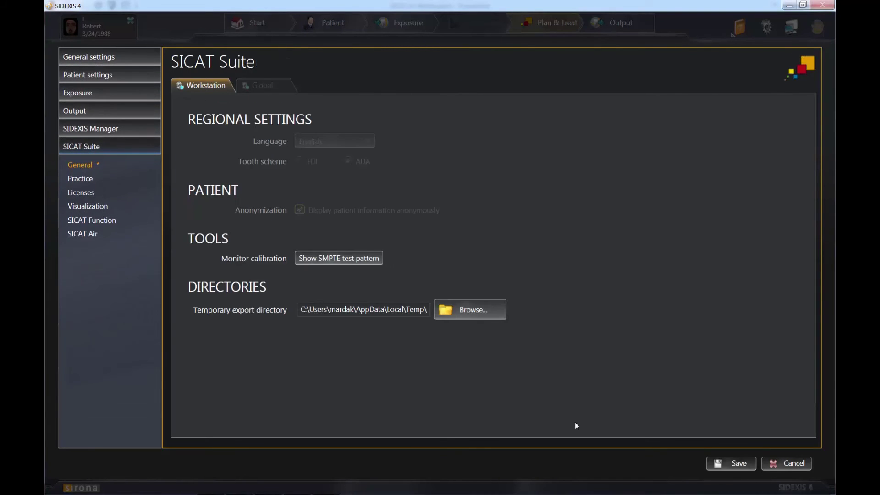
pyautogui.click(83, 234)
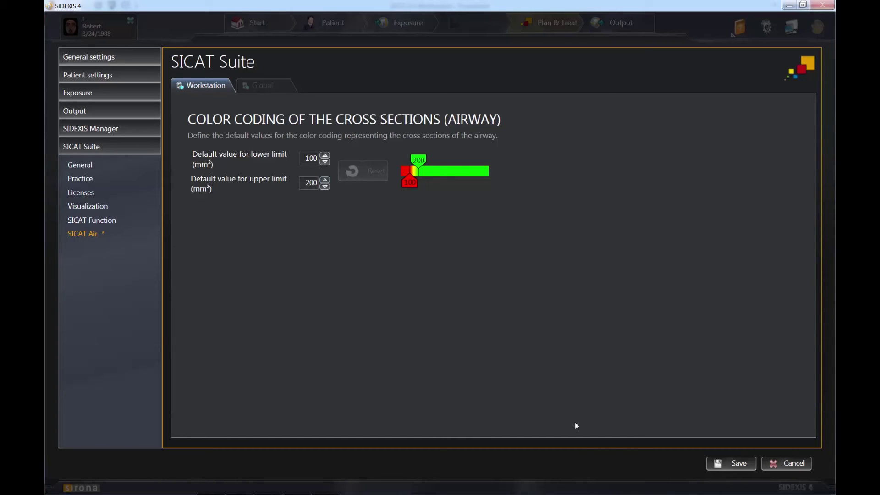
# Step: Try a default upper limit of 207 mm² for the airway color coding, reset it and leave the settings without saving
pyautogui.press('Up')
pyautogui.press('Up')
pyautogui.press('Up')
pyautogui.press('Up')
pyautogui.press('Up')
pyautogui.press('Up')
pyautogui.press('Up')
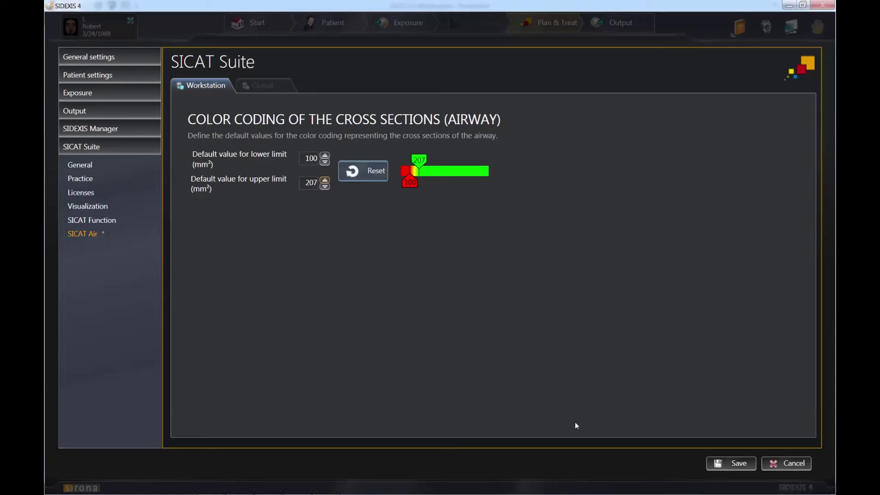
pyautogui.click(369, 171)
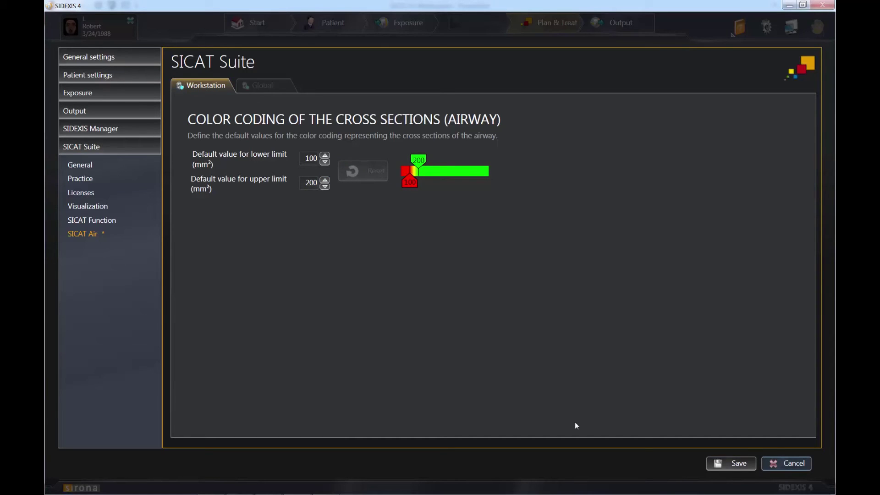
pyautogui.click(786, 463)
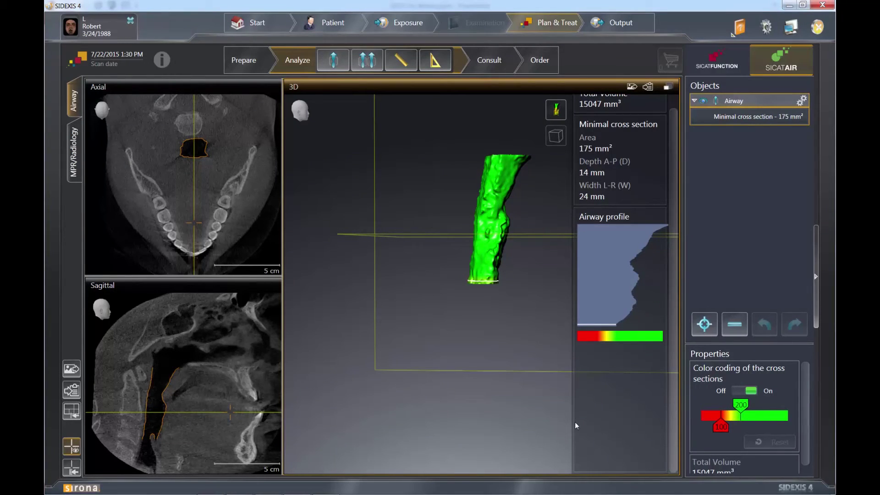
# Step: Show the airway in the volumetric view with bones and rotate the 3D model slightly
pyautogui.click(556, 110)
pyautogui.click(529, 209)
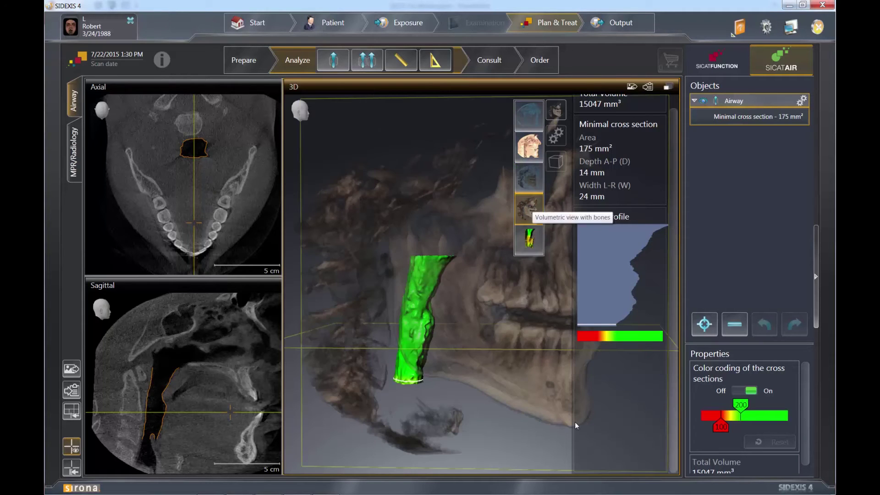
pyautogui.moveTo(435, 311)
pyautogui.mouseDown()
pyautogui.moveTo(357, 314)
pyautogui.moveTo(472, 304)
pyautogui.moveTo(421, 319)
pyautogui.mouseUp()
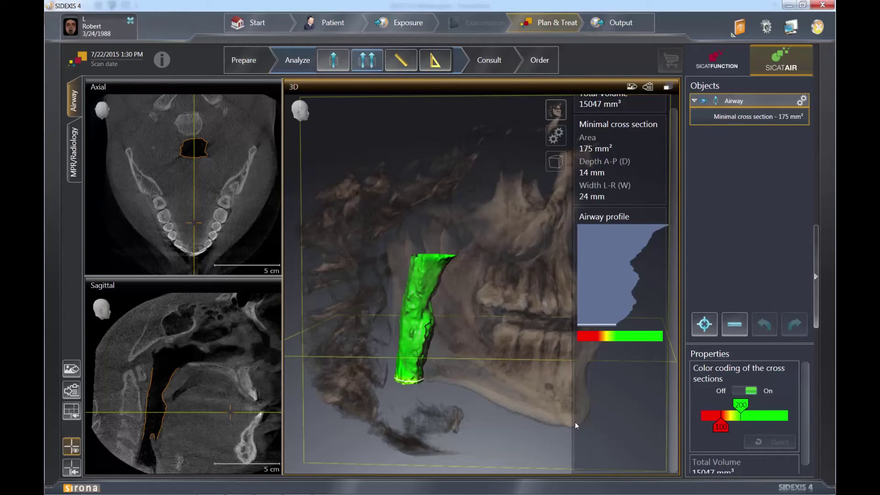
# Step: Compare the treatment position airway with the untreated reference airway, accepting the reference scan and the segmented region to reach the results
pyautogui.click(367, 60)
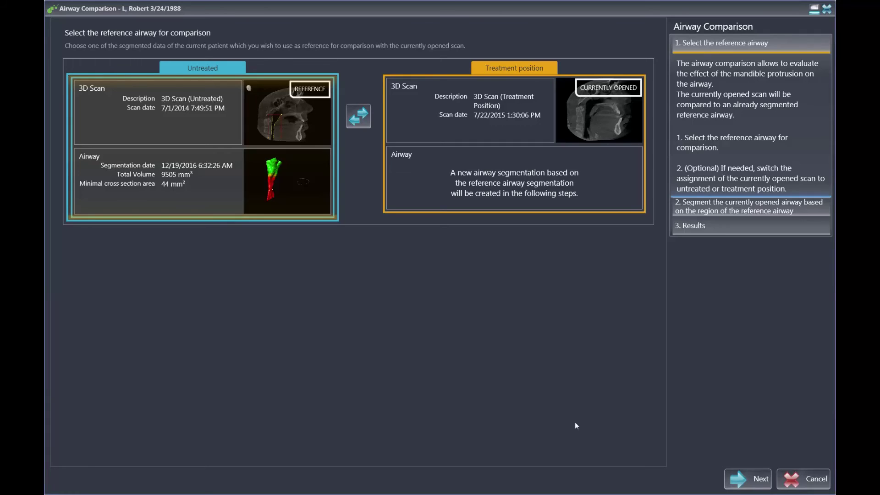
pyautogui.press('Return')
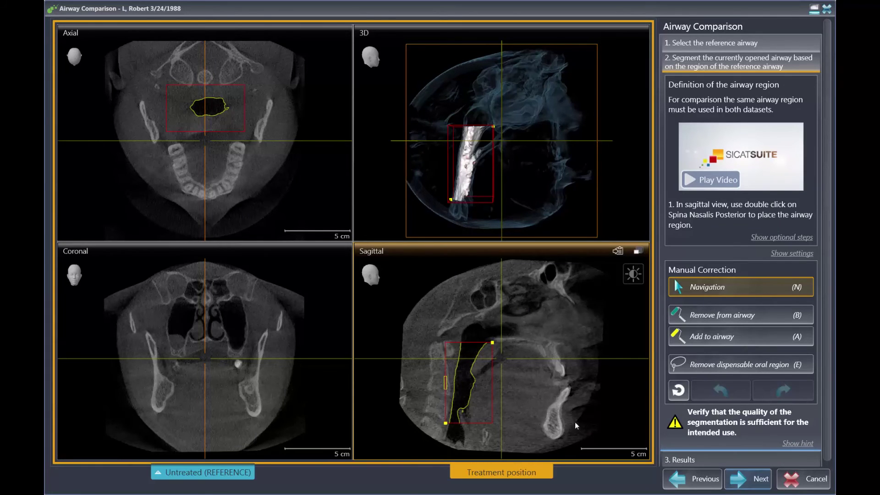
pyautogui.press('Return')
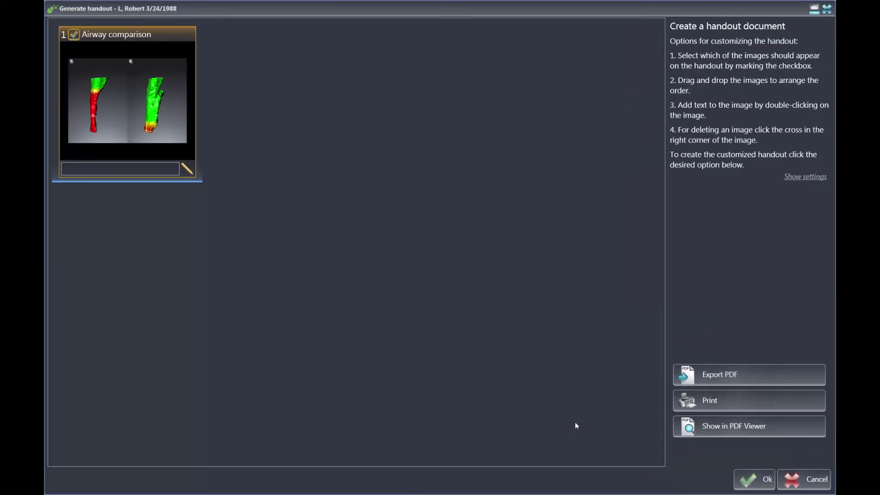
# Step: Accept the airway comparison handout and load the optical impression file OSA Patient.sixd for import
pyautogui.press('Return')
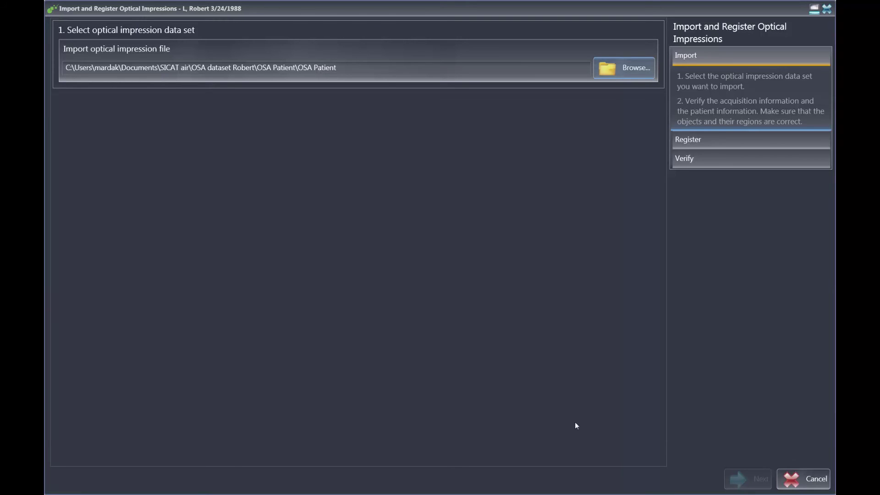
pyautogui.press('Return')
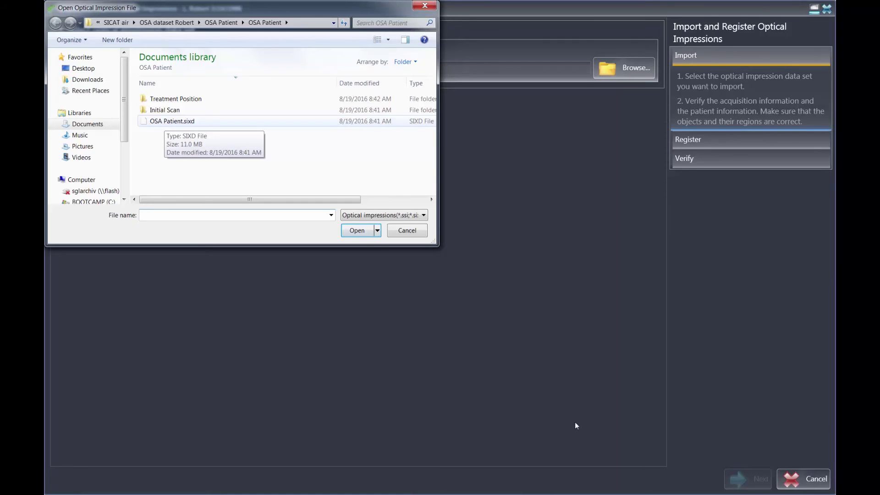
pyautogui.click(172, 121)
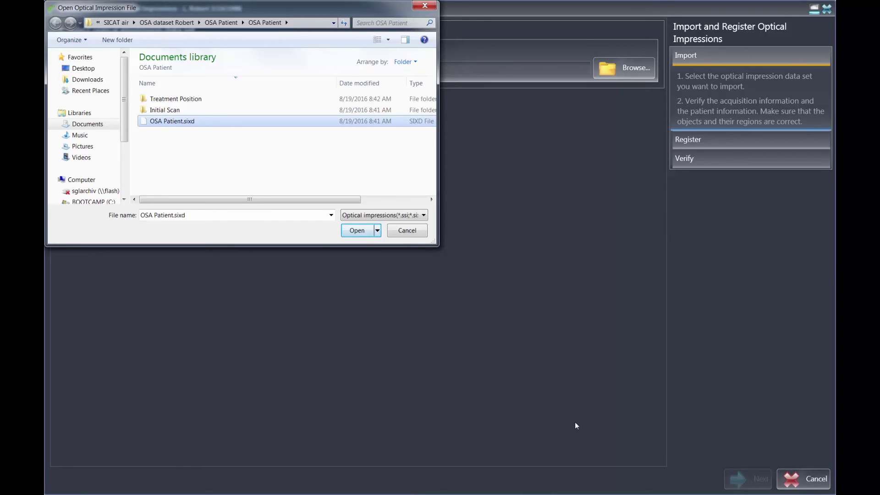
pyautogui.press('Return')
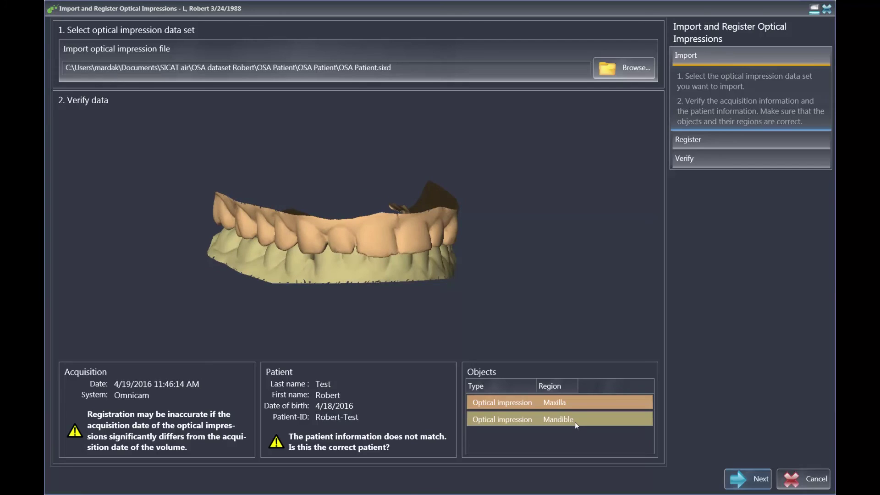
# Step: Register the mandible and maxilla optical impressions to the X-ray data using marker pairs, check their alignment and finish the import
pyautogui.press('Return')
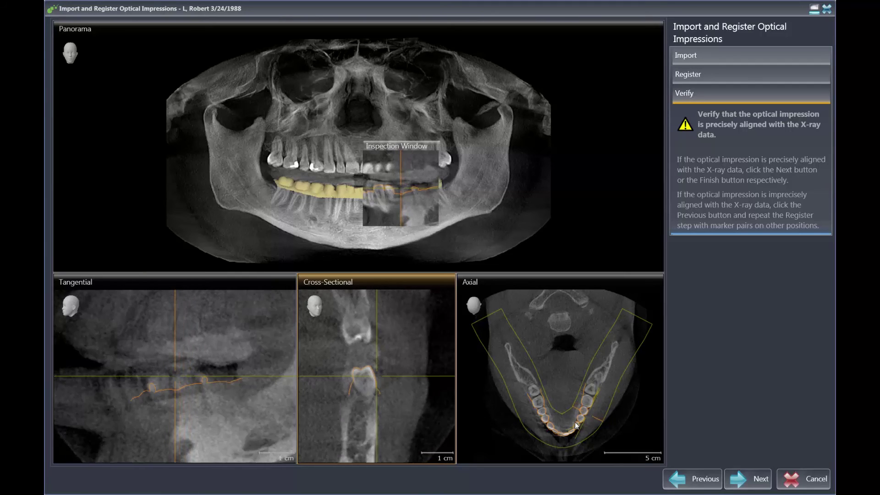
pyautogui.scroll(-2, 576, 425)
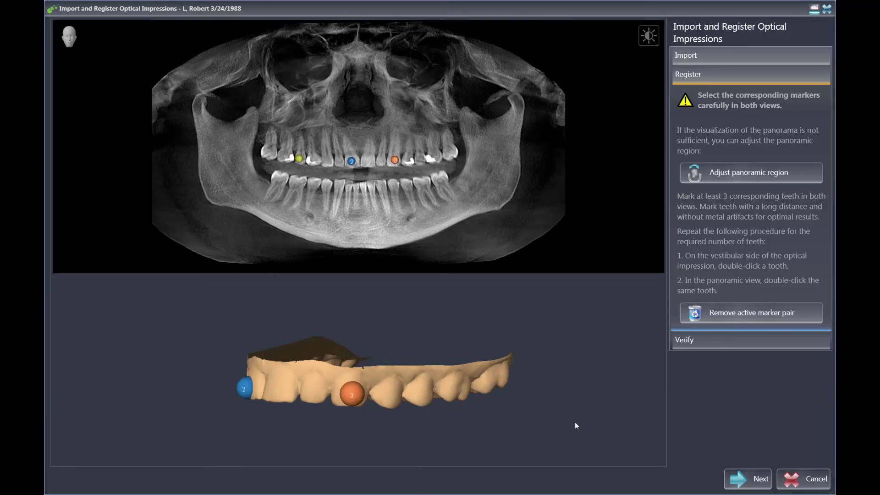
pyautogui.press('Return')
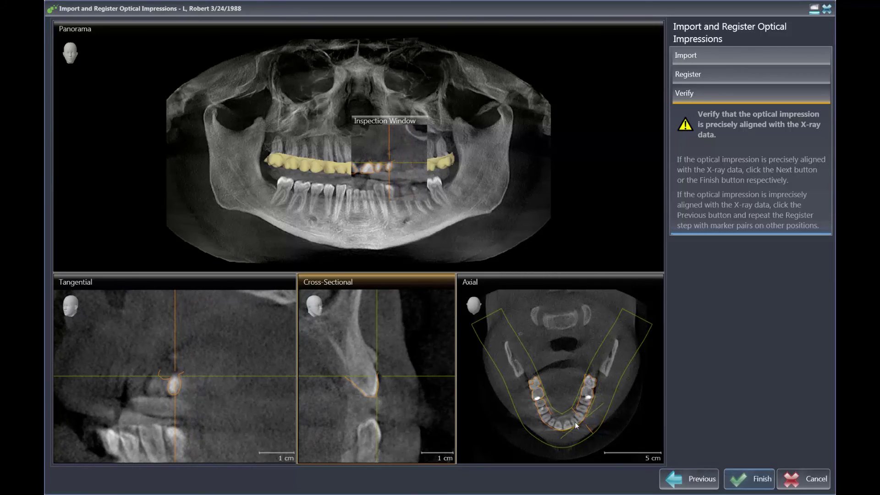
pyautogui.press('Return')
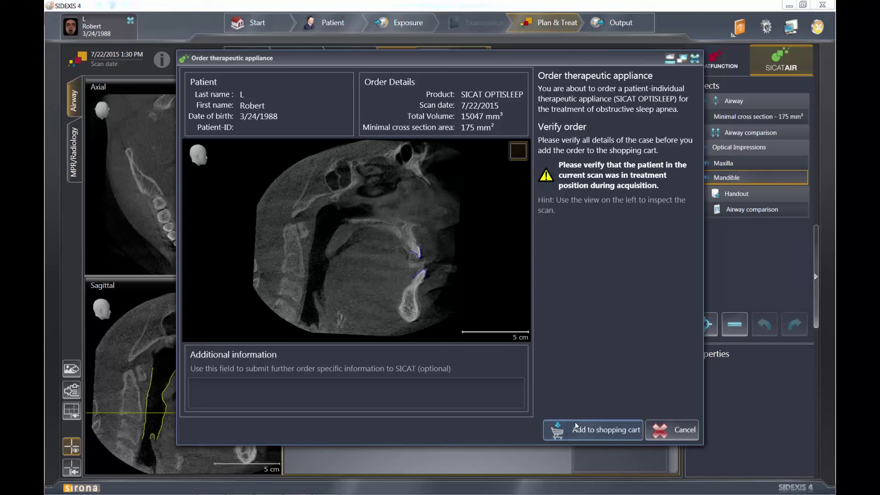
# Step: Add the SICAT OPTISLEEP appliance order to the shopping cart and log in to the SICAT portal to review the order overview
pyautogui.click(575, 426)
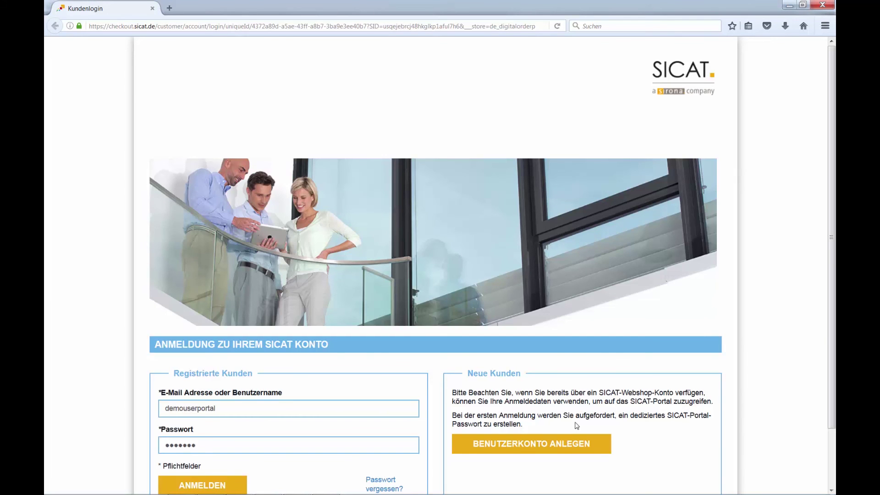
pyautogui.scroll(-3, 577, 425)
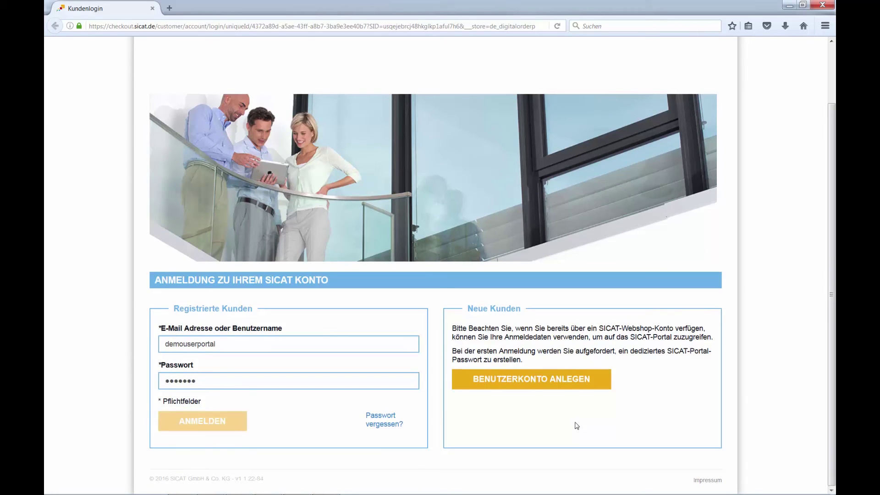
pyautogui.press('Return')
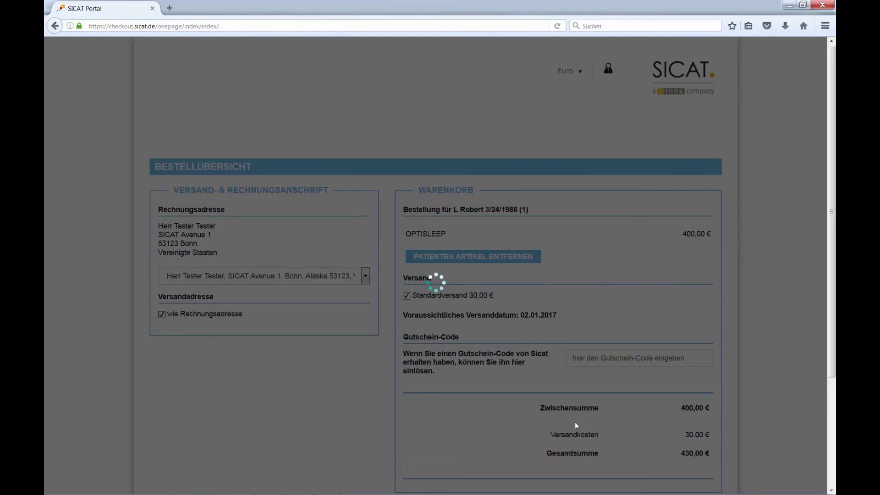
pyautogui.scroll(-1, 577, 426)
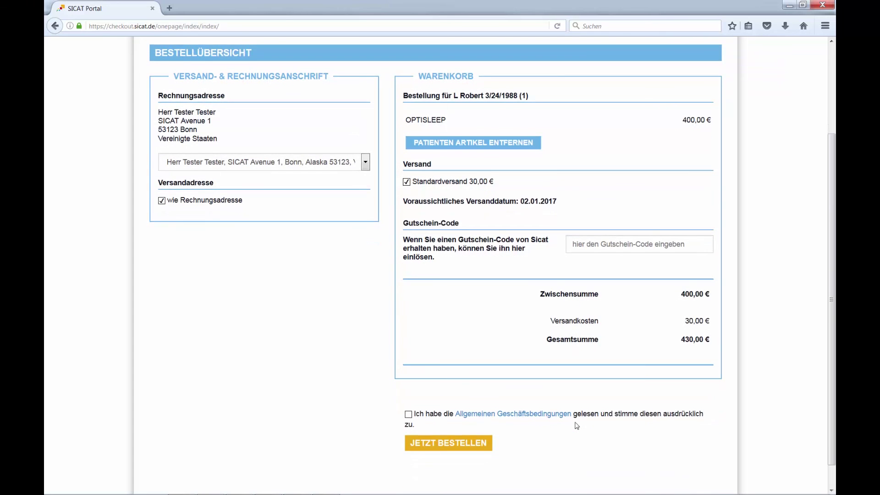
pyautogui.scroll(-1, 577, 425)
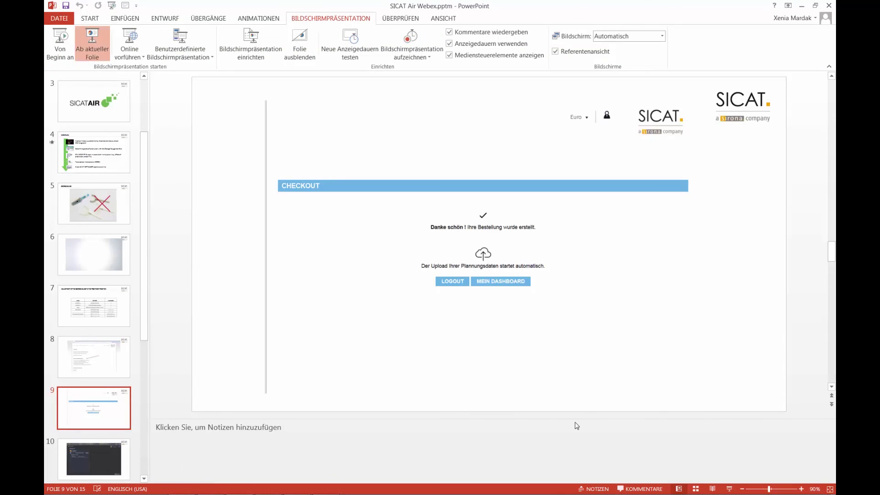
# Step: Run the PowerPoint slide show from the checkout slide and advance past the shopping cart slide to the OPTISLEEP slide
pyautogui.hotkey('shift', 'F5')
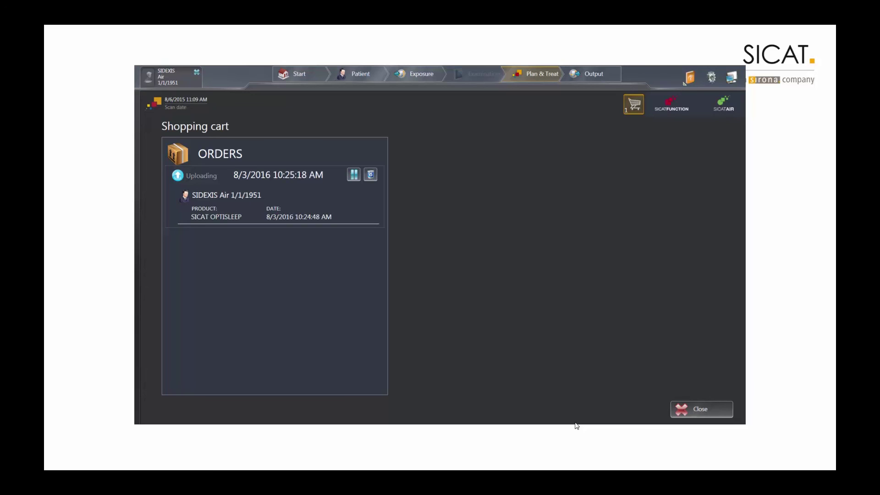
pyautogui.click(575, 422)
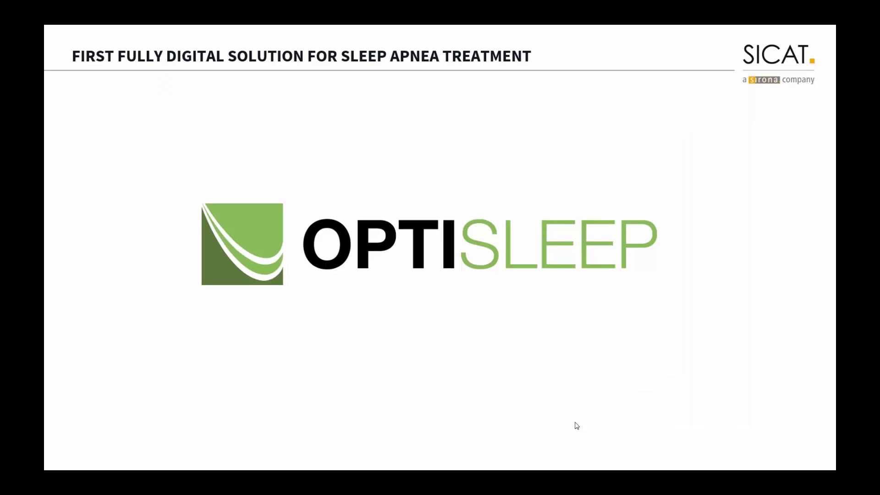